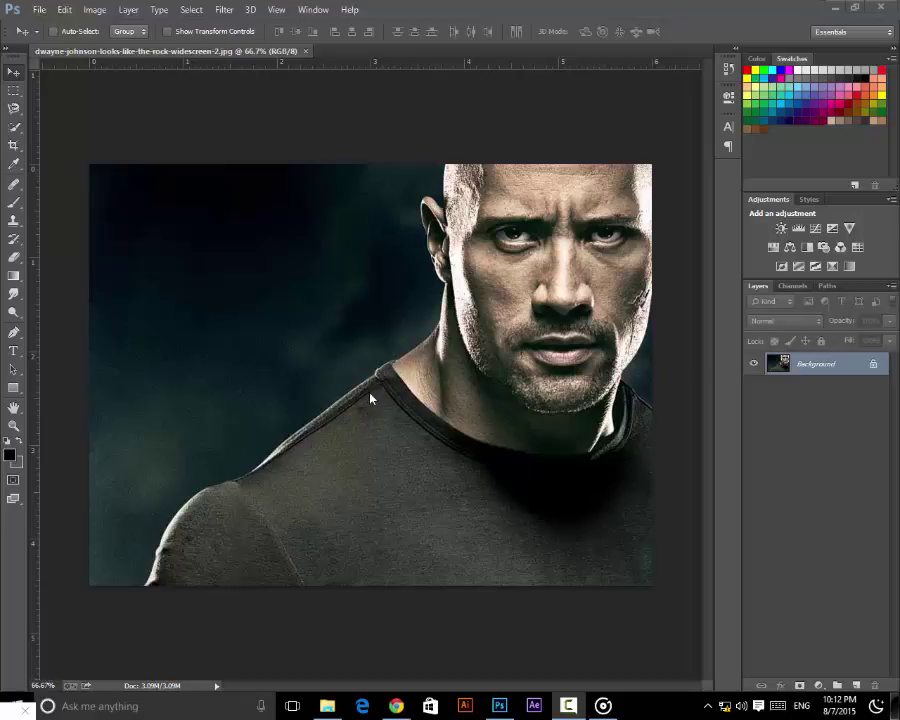
Unlock the Background as Layer 0 and add a Hue/Saturation layer at Saturation -100.
scroll(337, 365, down, 1)
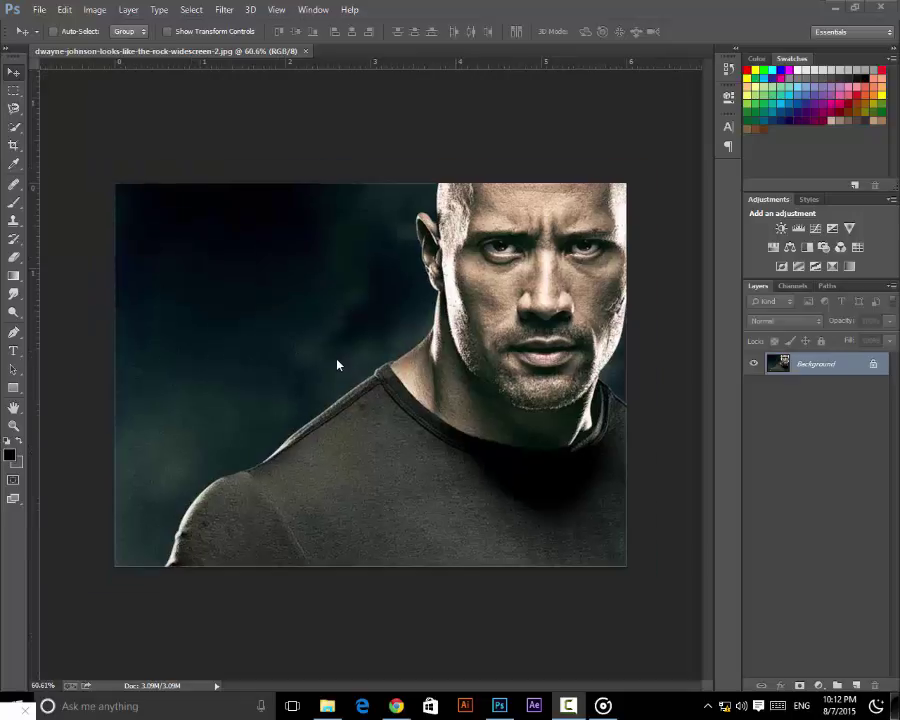
scroll(337, 365, up, 2)
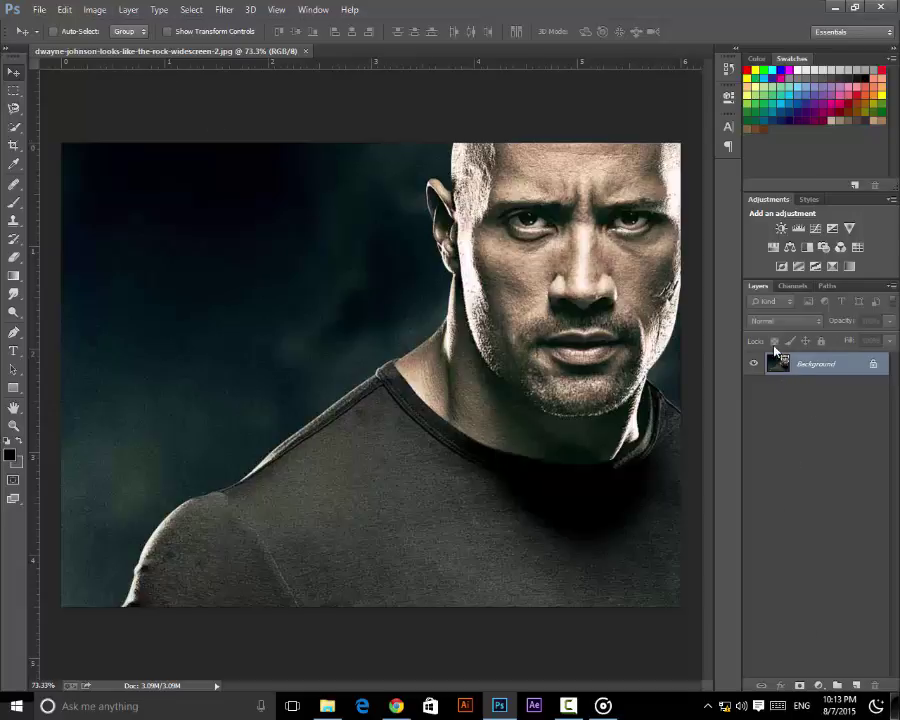
double_click(812, 366)
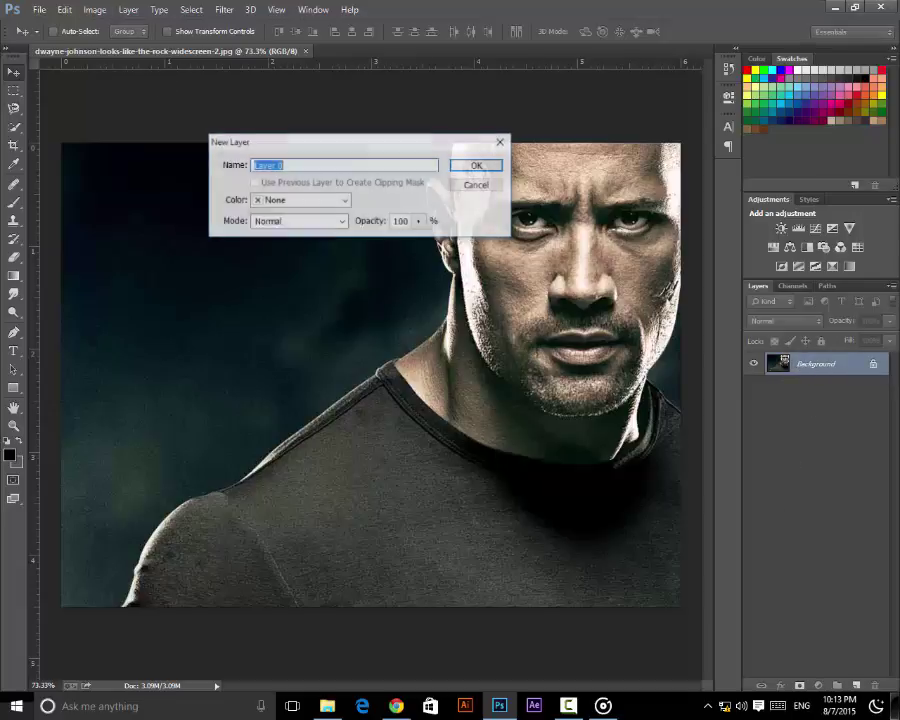
click(480, 166)
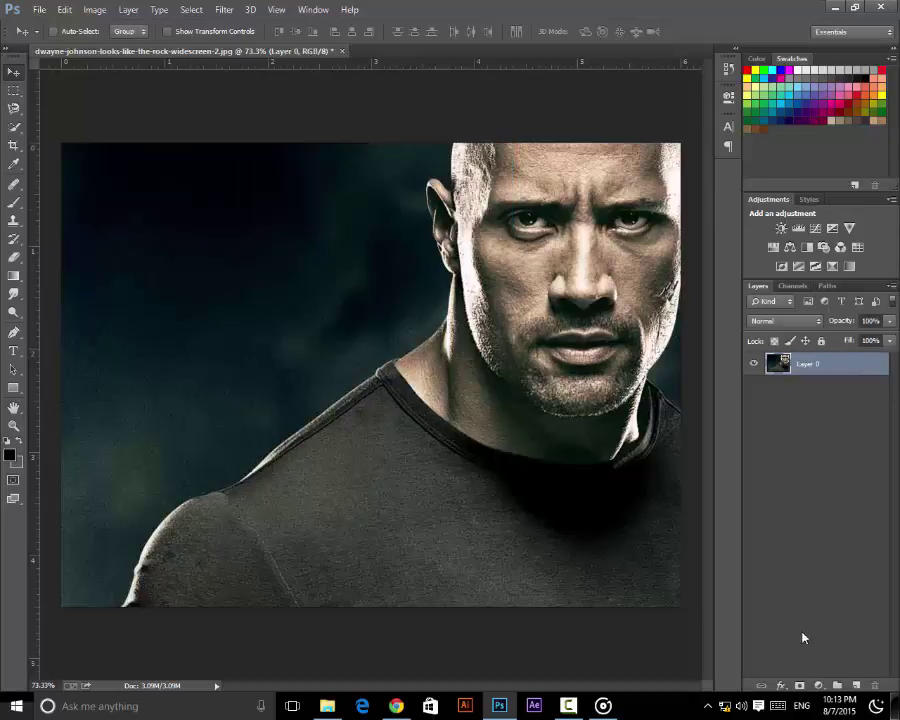
click(819, 687)
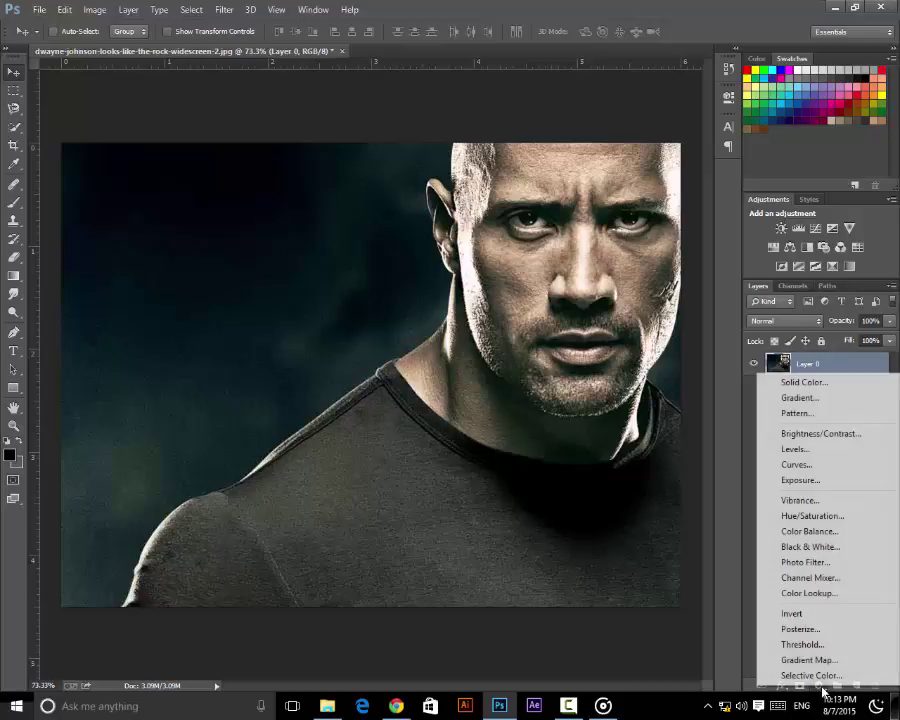
click(797, 519)
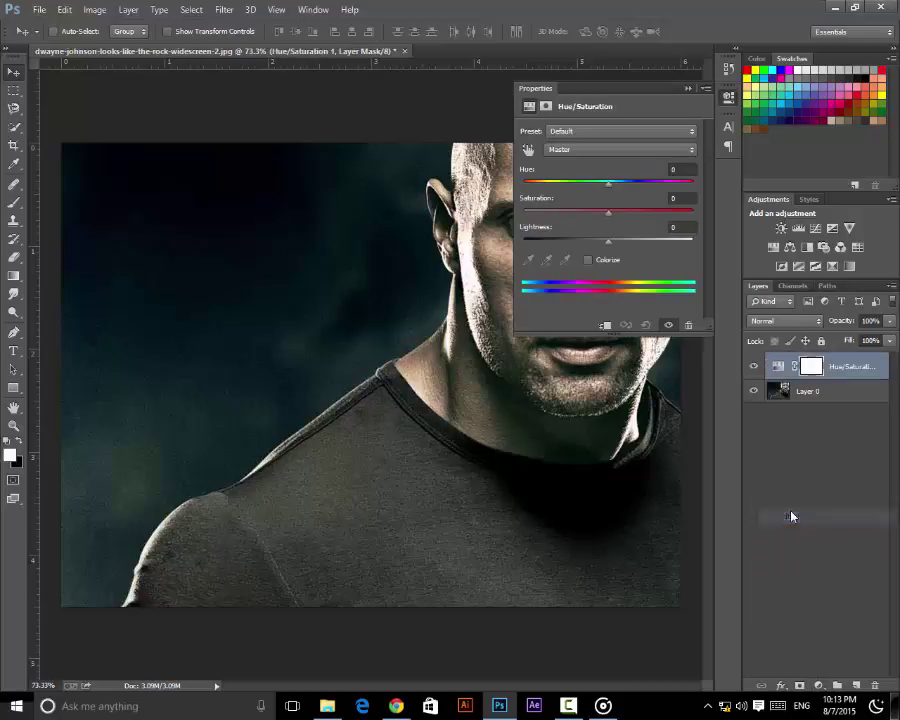
drag(604, 211, 537, 222)
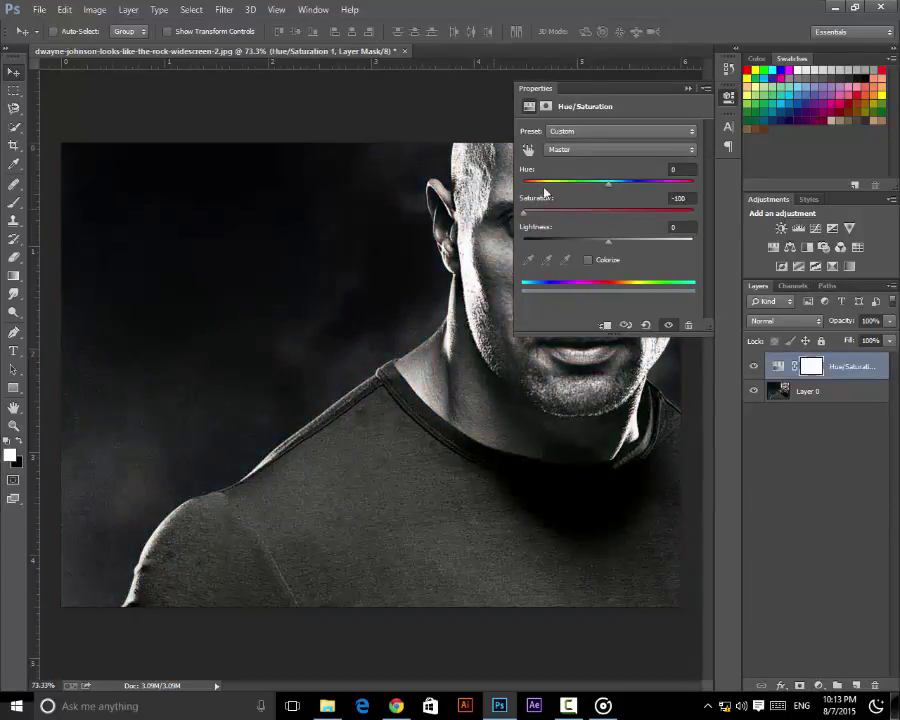
click(690, 88)
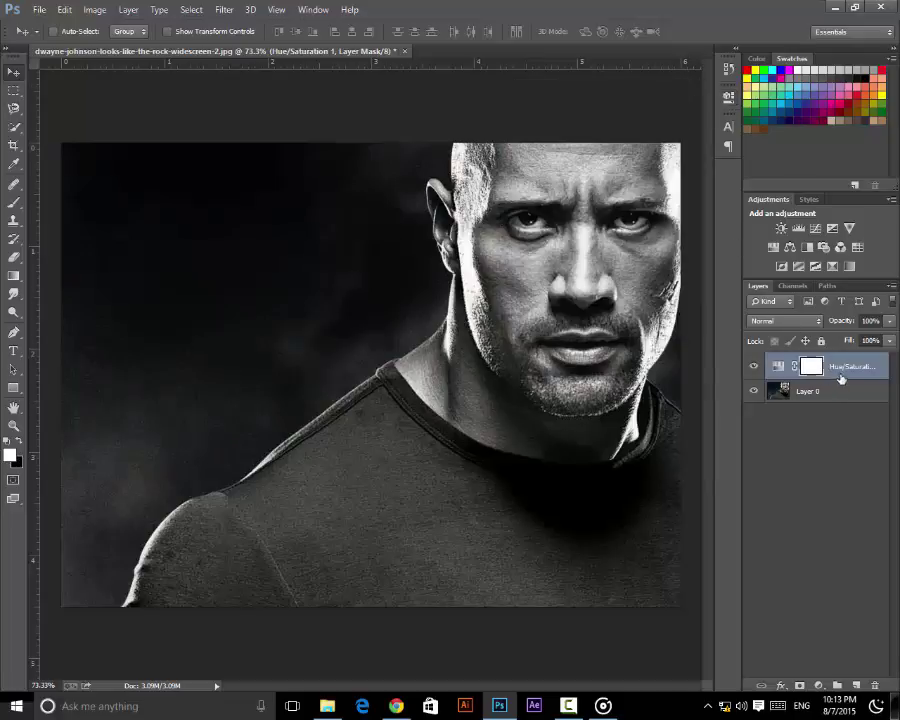
Merge Layer 0 with the adjustment, duplicate it, hide the original and select the copy.
shift+click(858, 398)
right_click(858, 398)
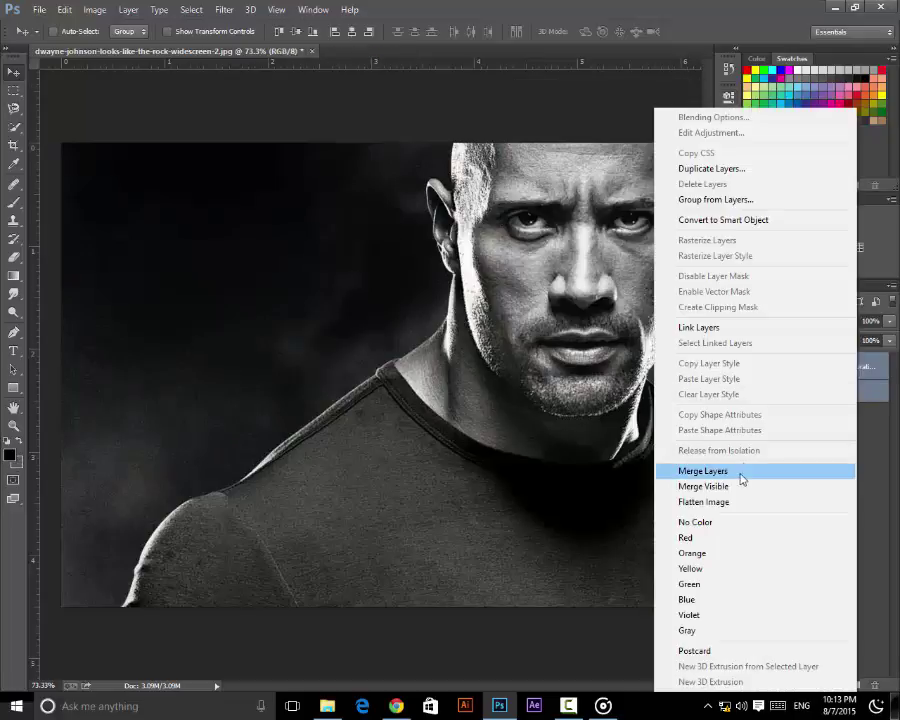
click(752, 471)
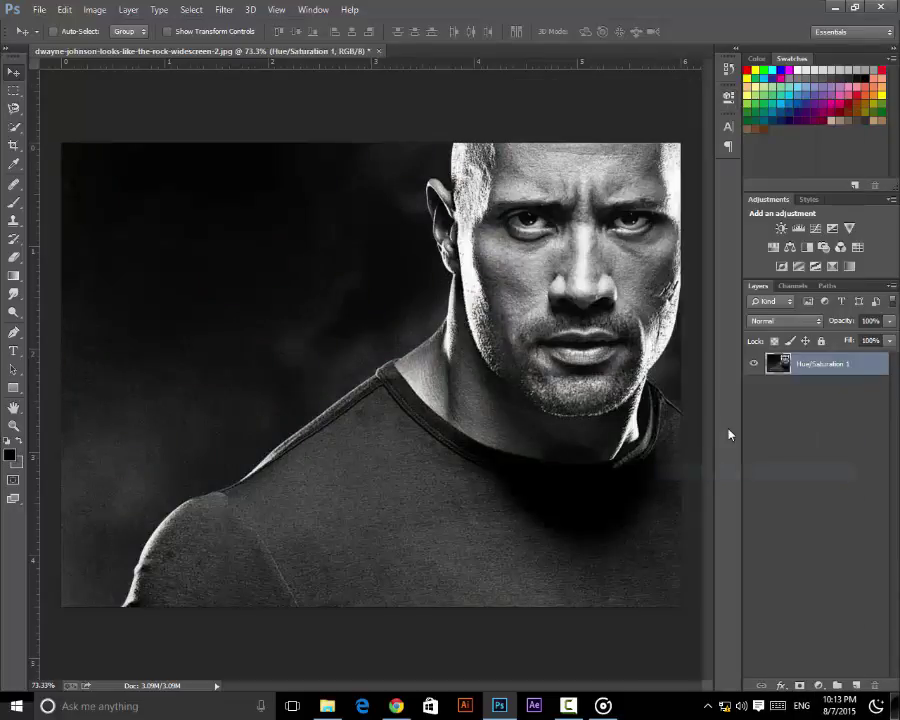
key(ctrl+j)
right_click(743, 352)
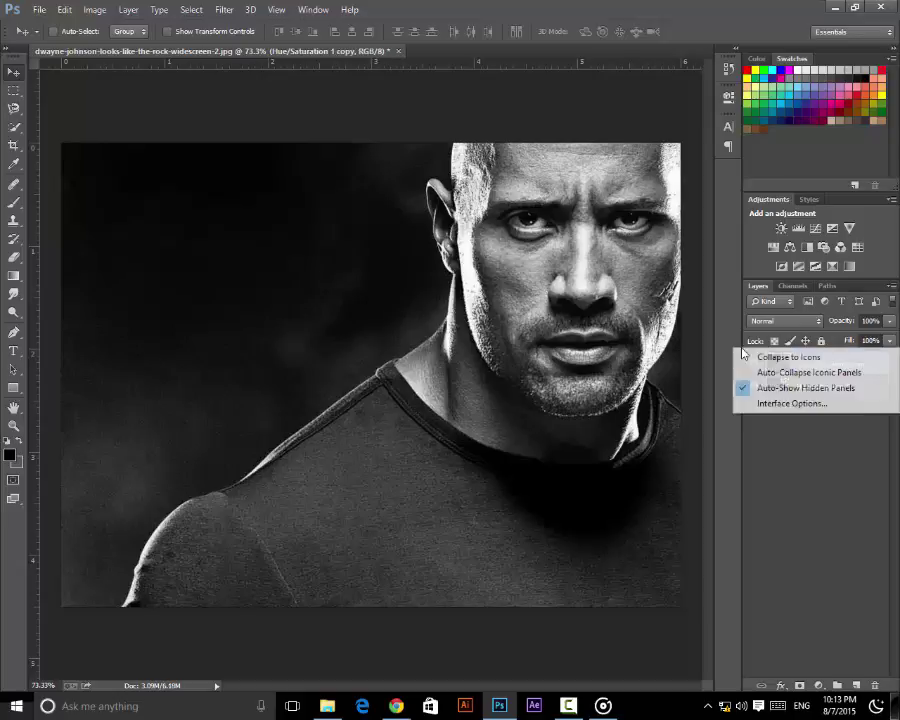
click(864, 575)
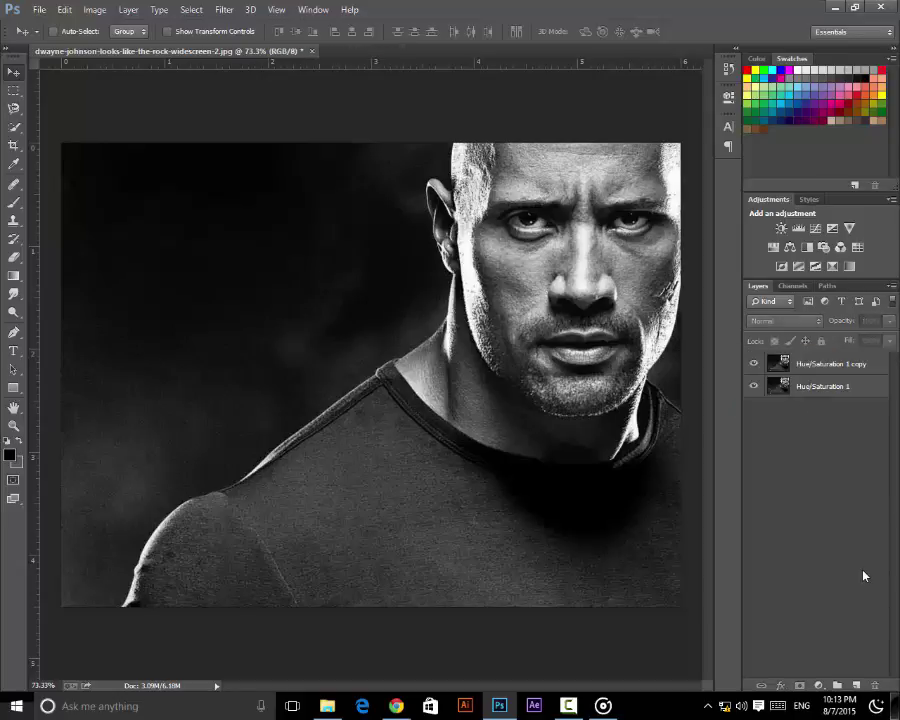
click(754, 386)
click(793, 369)
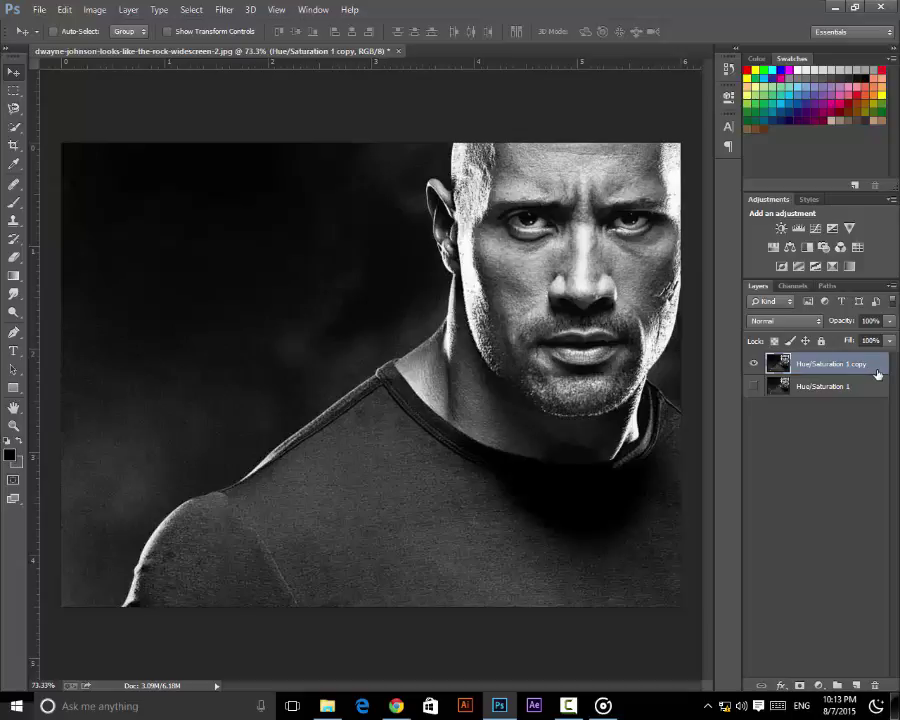
Set the copy layer's Blending Options to keep only the R channel, with G and B unchecked.
double_click(874, 368)
drag(350, 348, 379, 287)
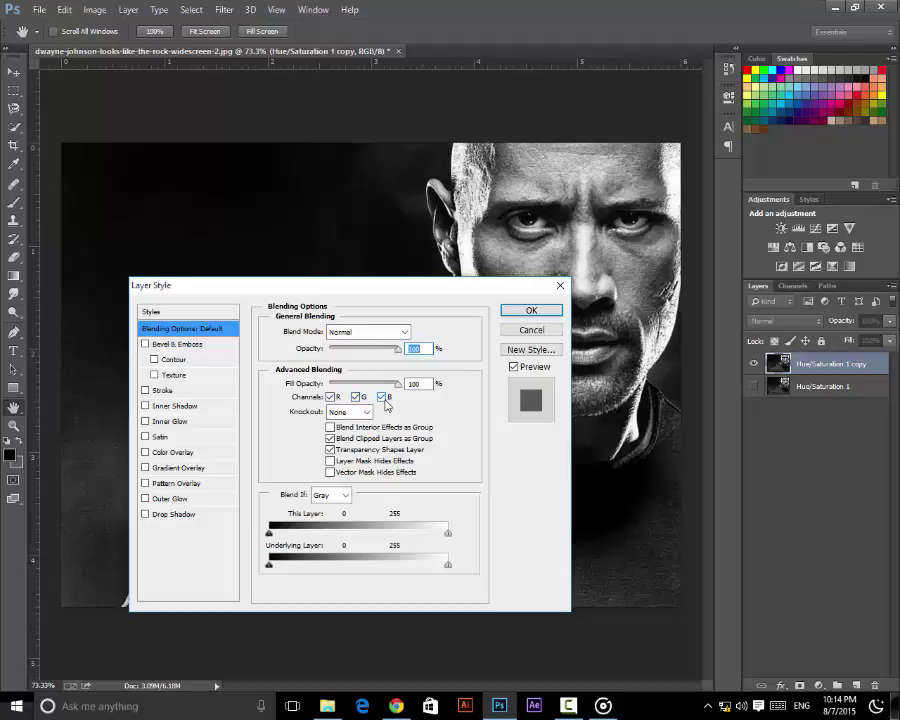
click(383, 399)
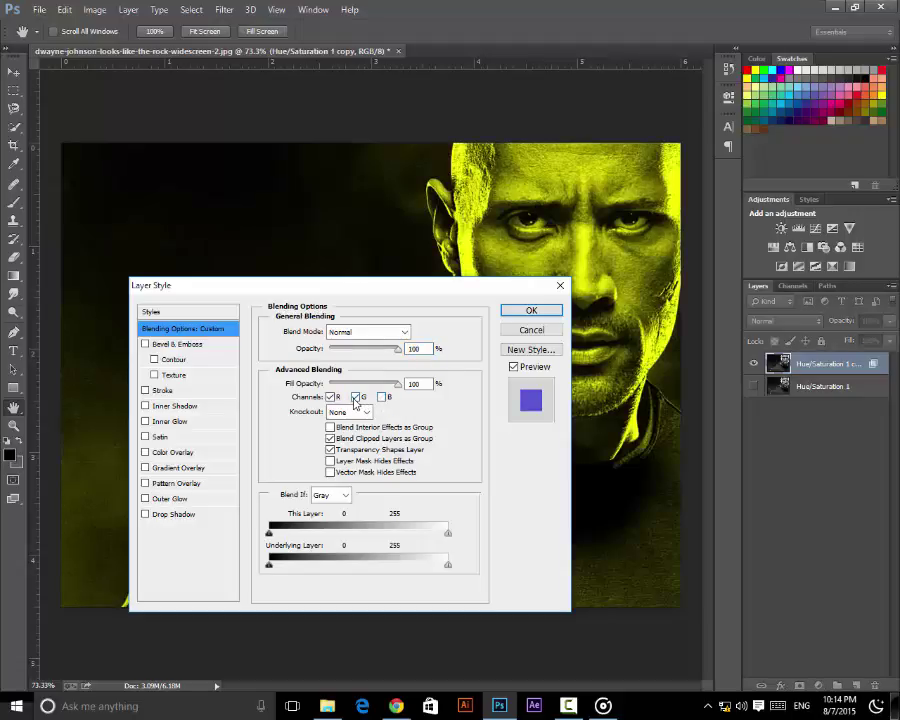
click(356, 397)
drag(379, 293, 393, 336)
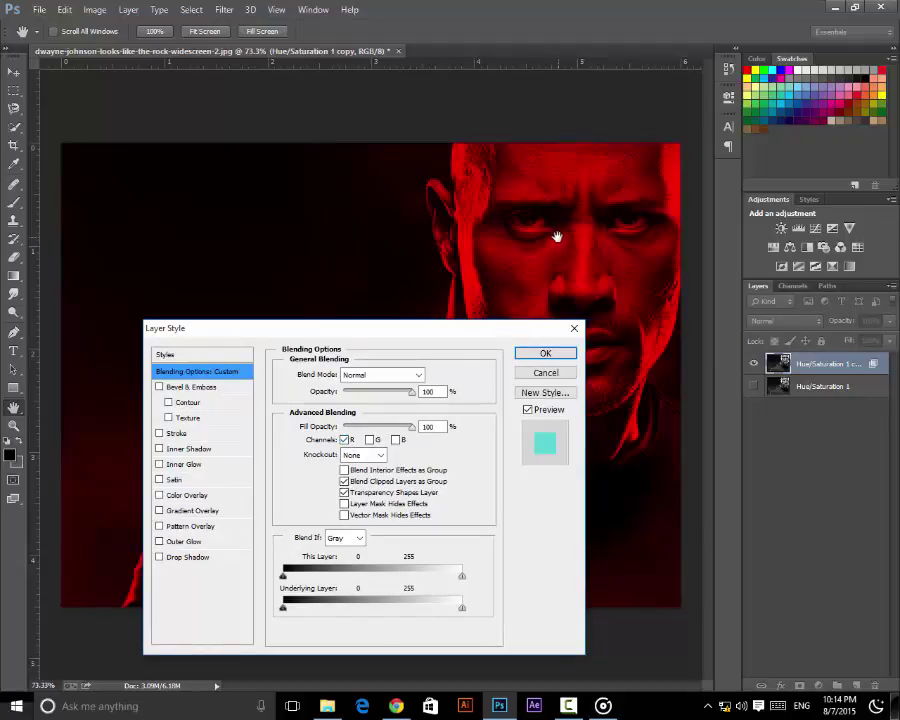
click(369, 439)
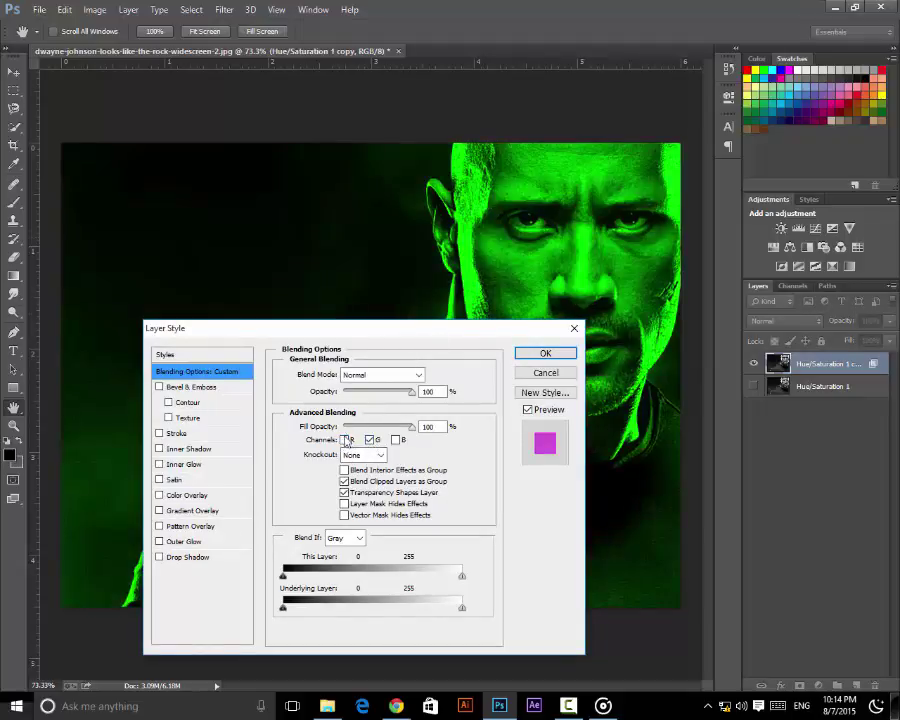
click(397, 439)
click(369, 439)
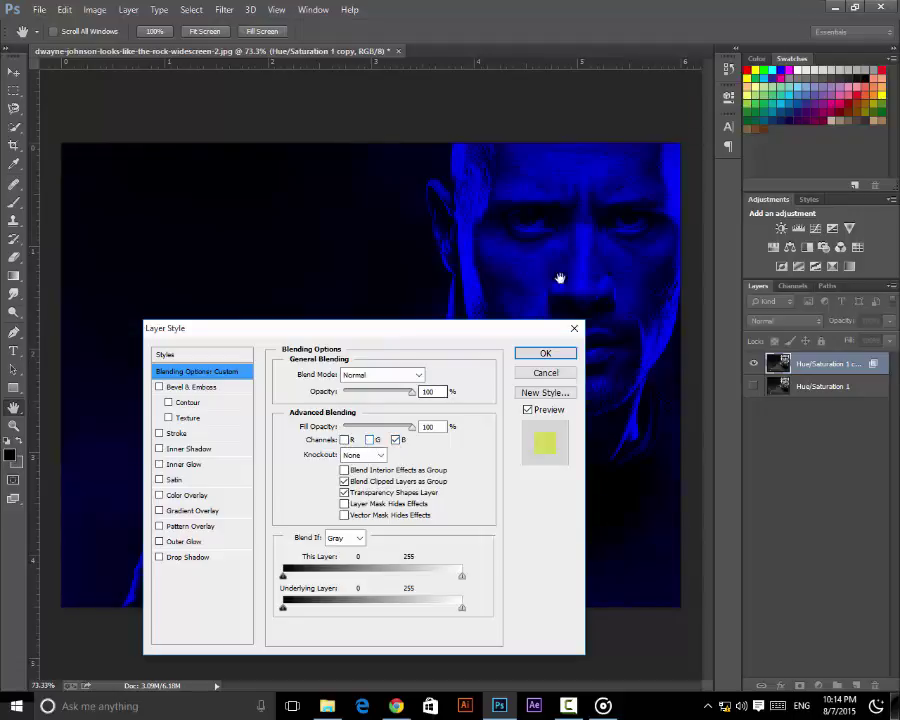
click(369, 439)
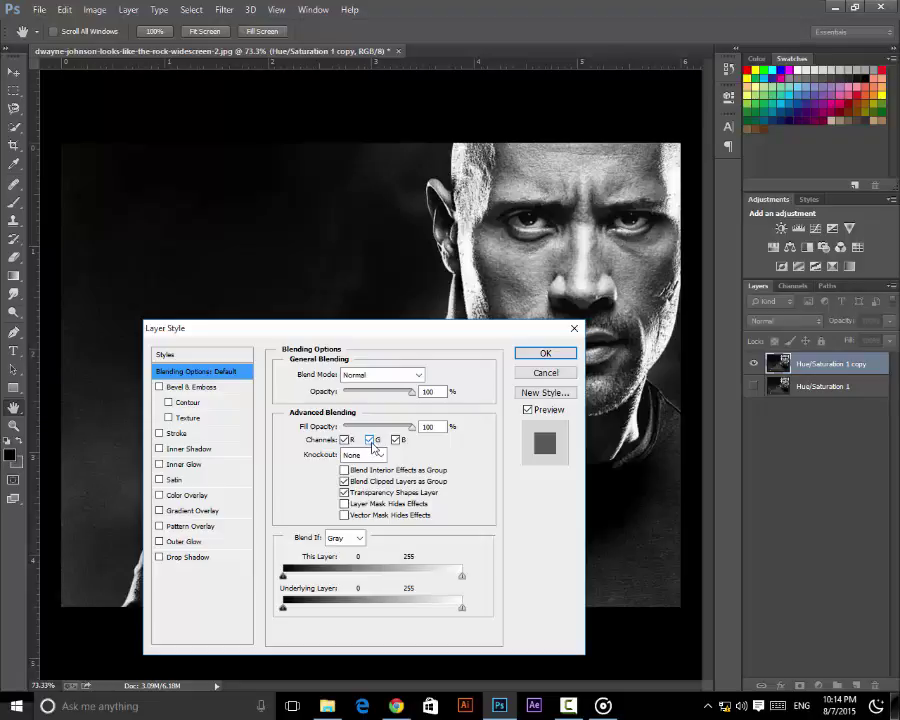
click(369, 440)
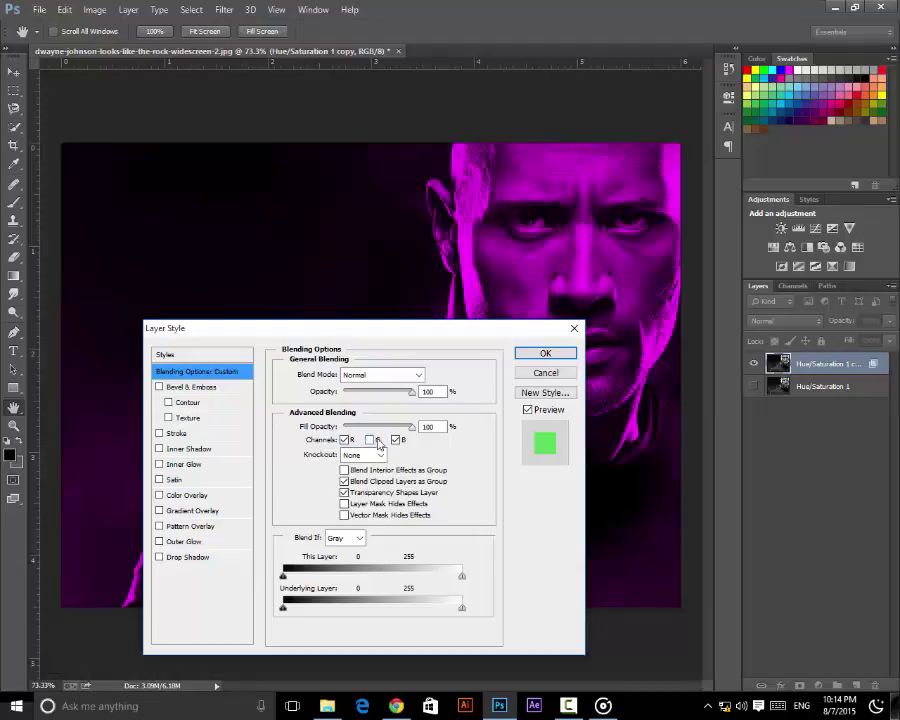
click(395, 440)
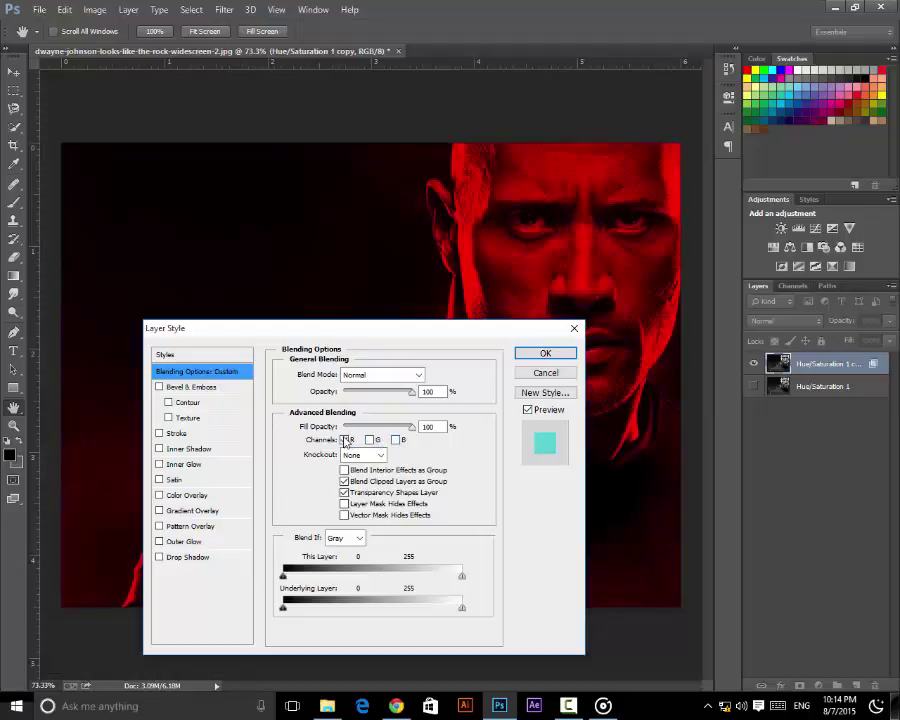
click(546, 353)
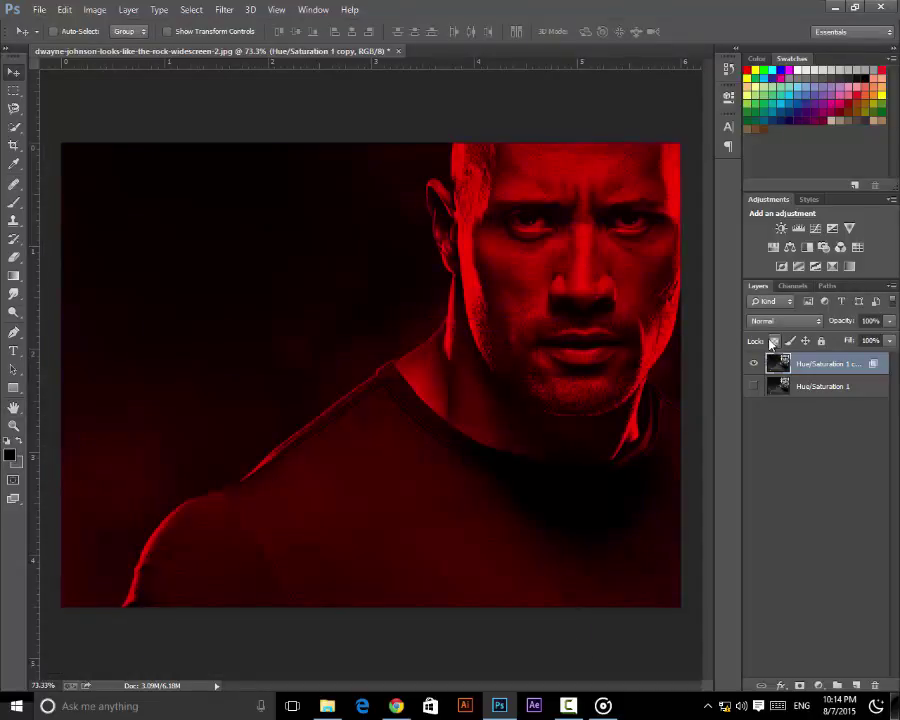
Duplicate the red layer and keep only G and B channels on the new top copy for cyan.
key(ctrl+j)
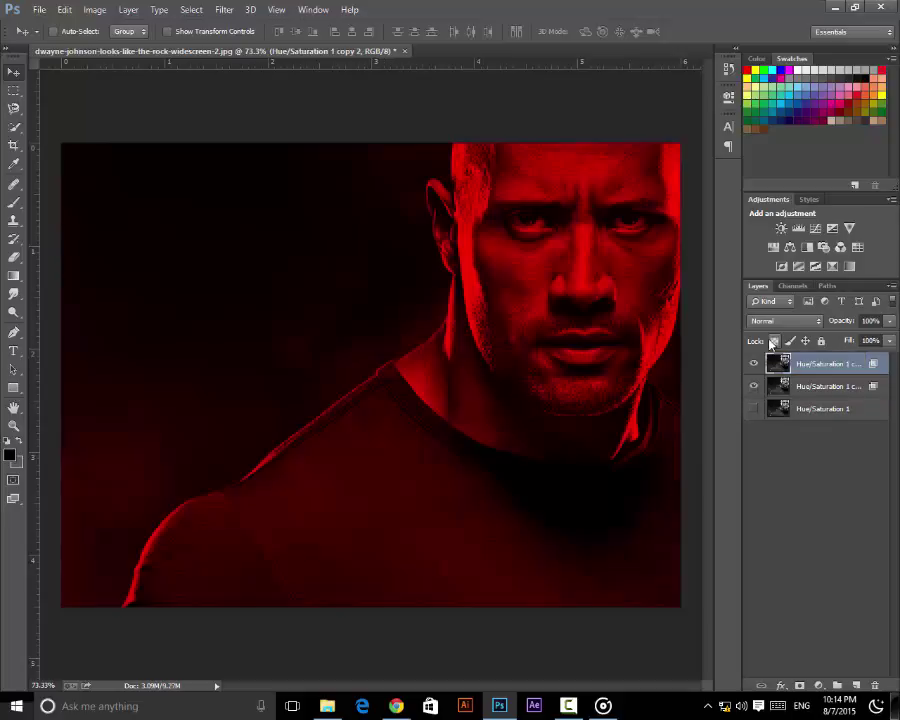
click(754, 388)
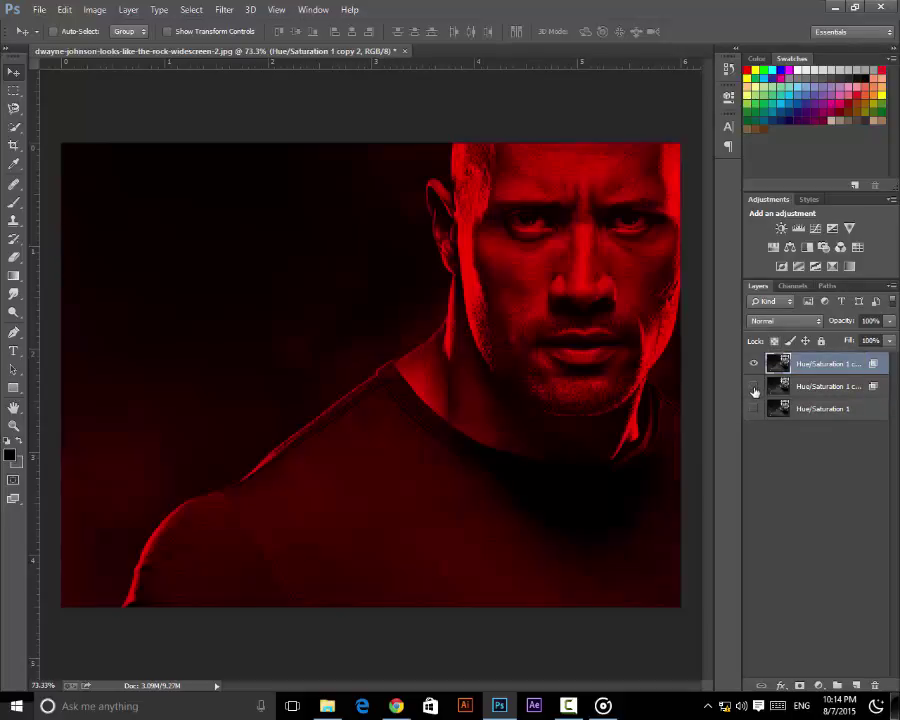
double_click(874, 370)
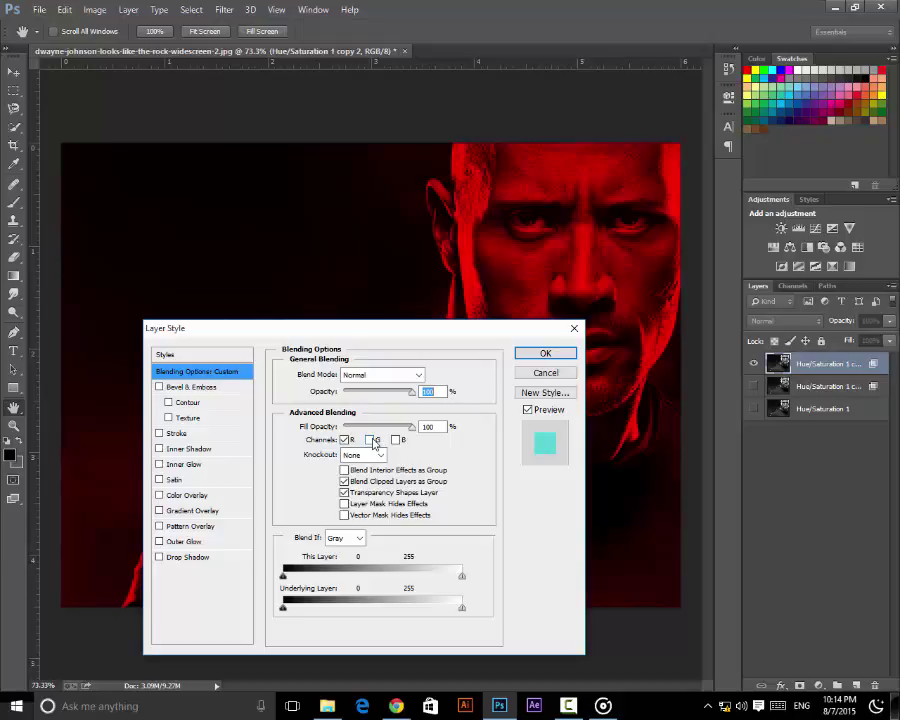
click(372, 441)
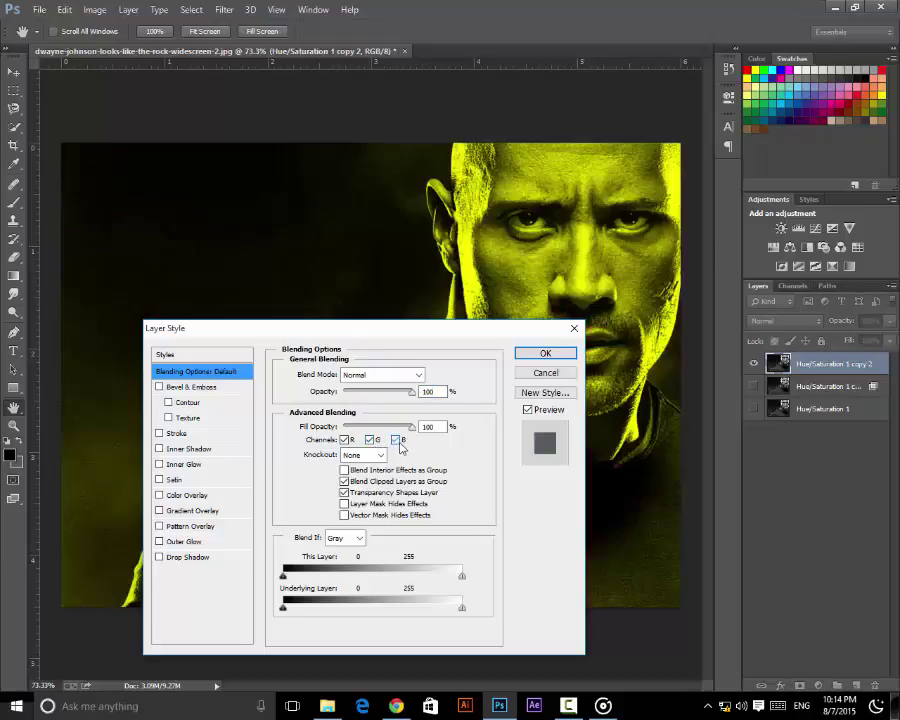
click(345, 440)
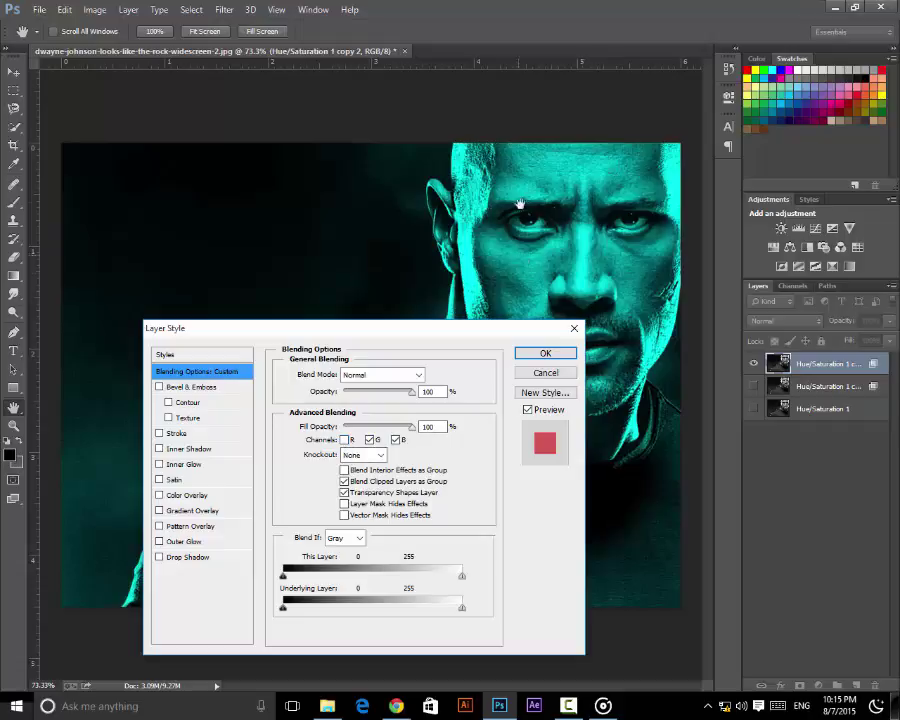
click(753, 386)
Make the red copy visible and select the top cyan layer.
click(754, 386)
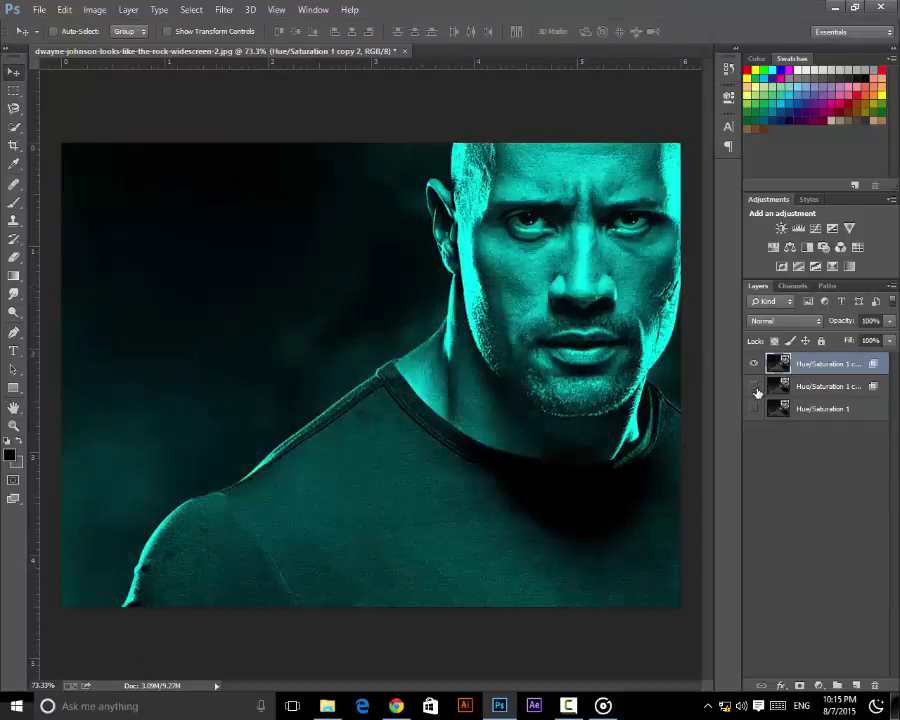
click(754, 386)
click(800, 386)
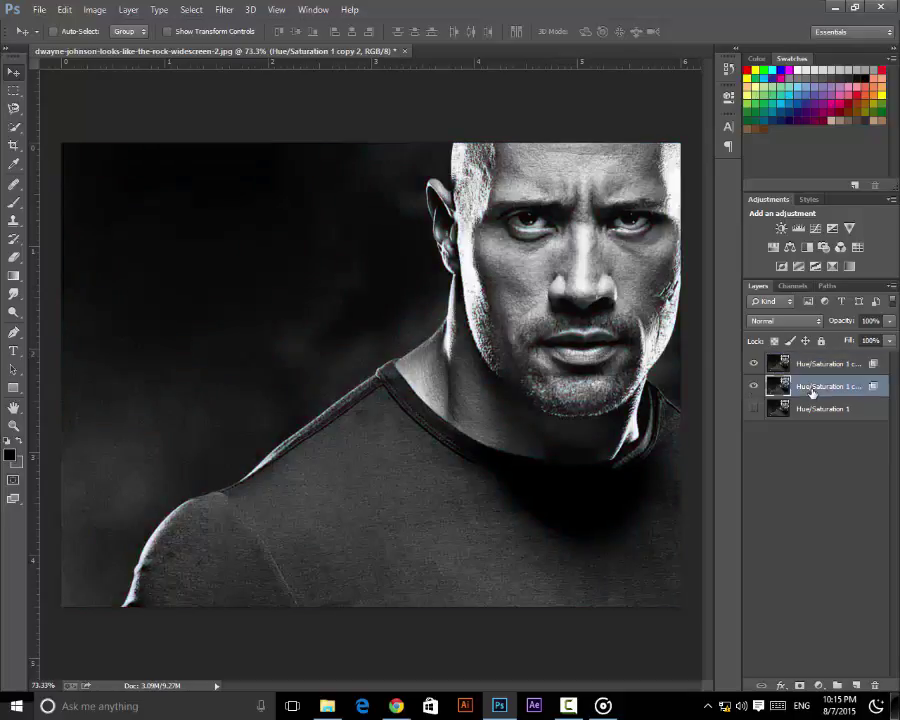
click(822, 366)
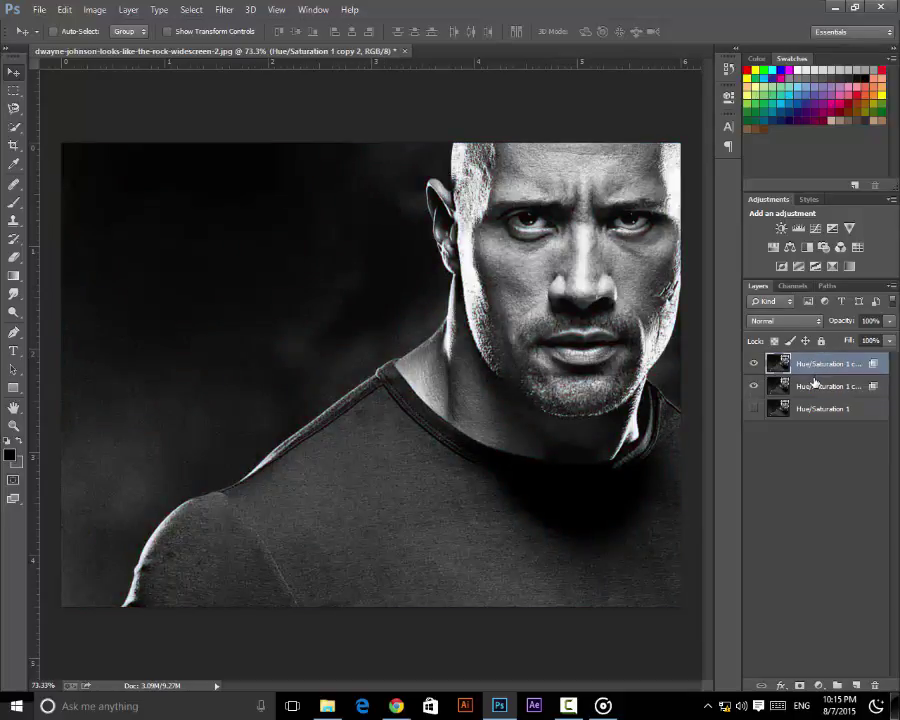
scroll(551, 330, up, 2)
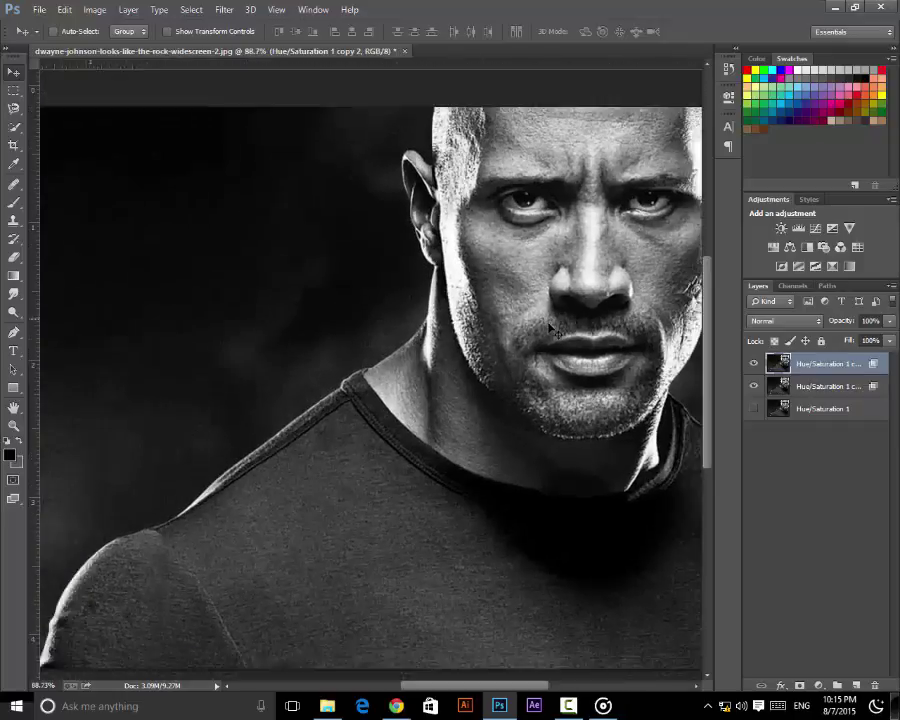
scroll(551, 330, down, 2)
scroll(530, 314, up, 2)
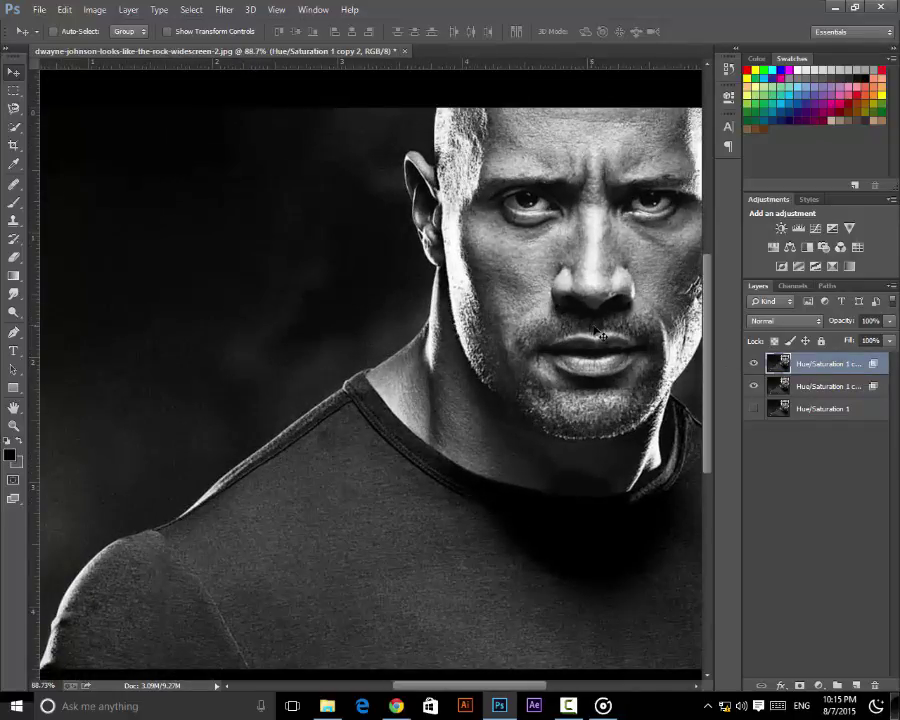
Offset the cyan layer horizontally from the red copy and show the black-and-white base layer.
mouse_move(596, 330)
mouse_down()
mouse_move(606, 330)
mouse_move(602, 322)
mouse_up()
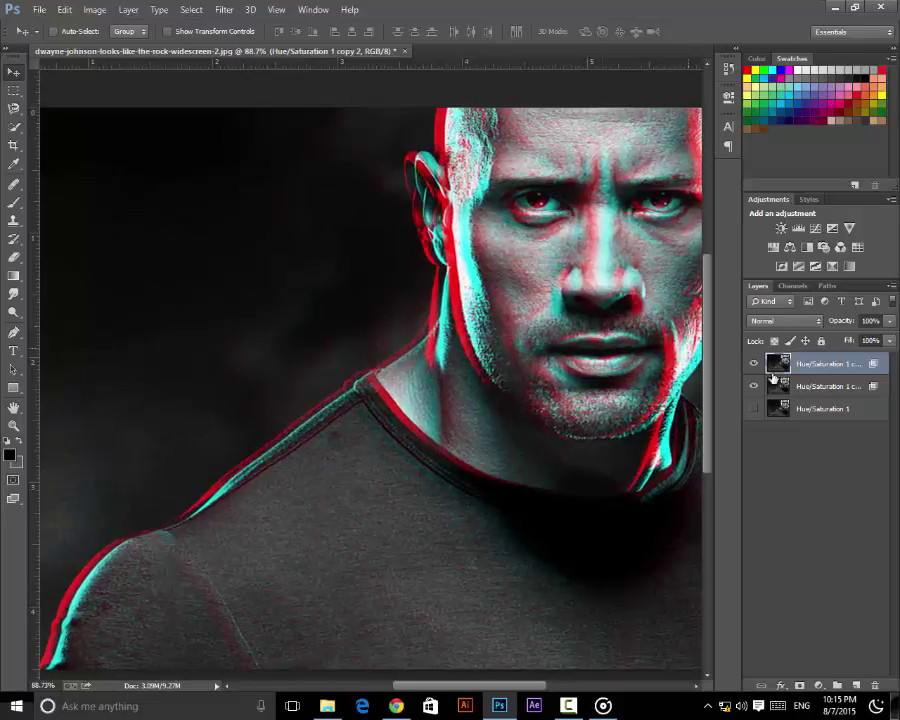
key(alt+bracketleft)
scroll(598, 287, up, 2)
scroll(598, 287, up, 3)
drag(501, 272, 505, 272)
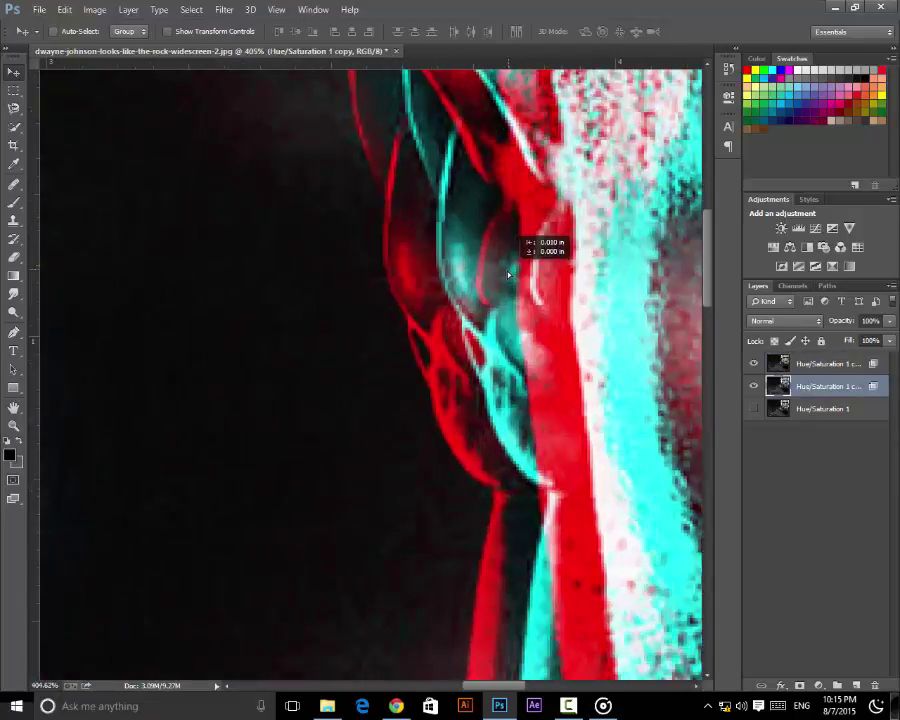
scroll(505, 273, down, 2)
scroll(505, 273, down, 4)
scroll(510, 270, down, 3)
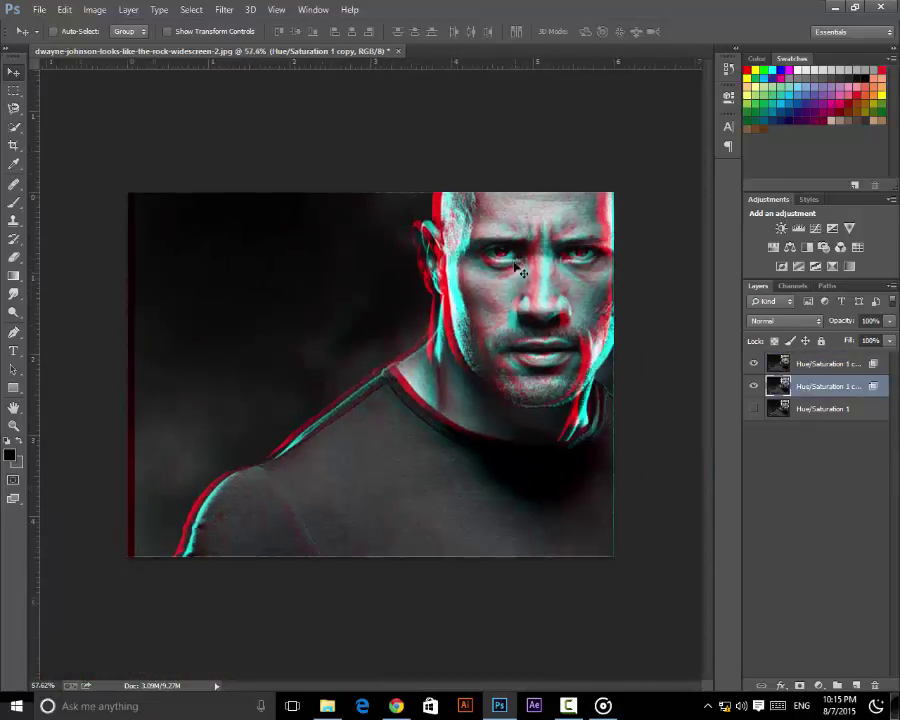
scroll(507, 276, up, 1)
scroll(510, 278, up, 1)
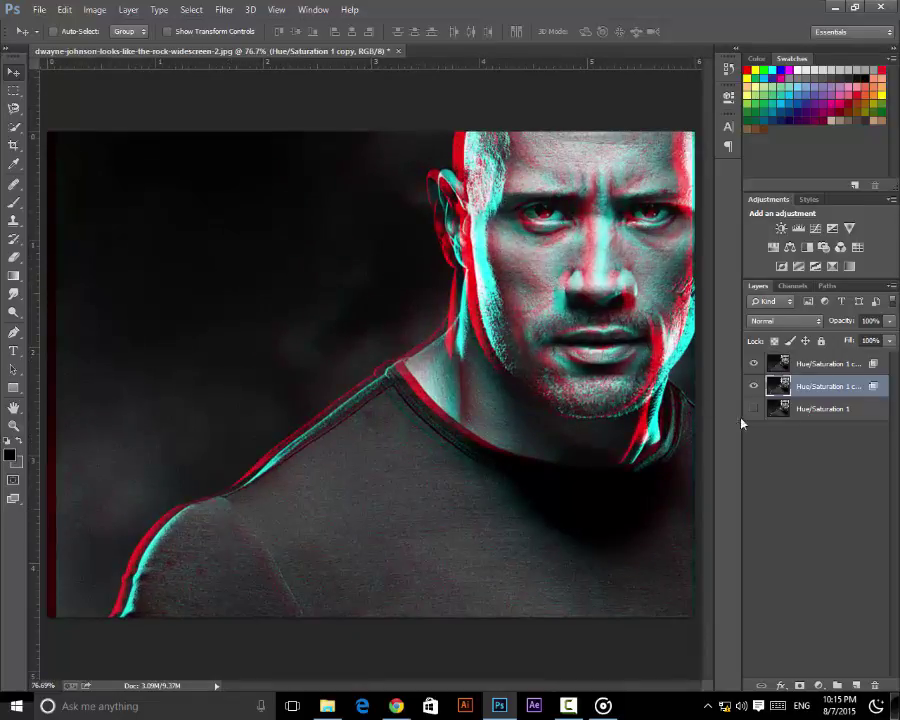
scroll(466, 396, down, 1)
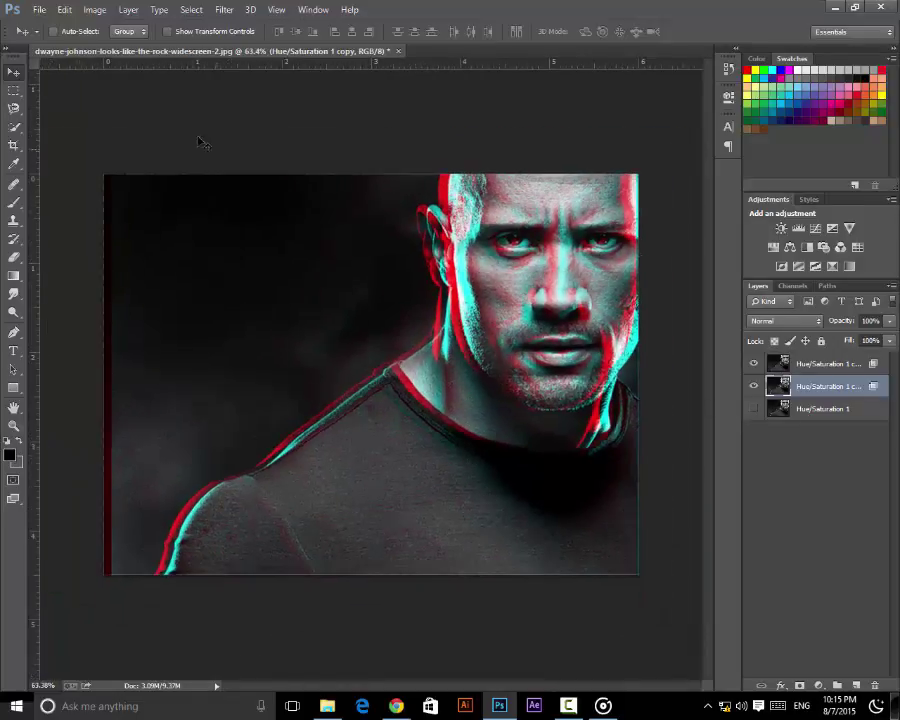
click(756, 410)
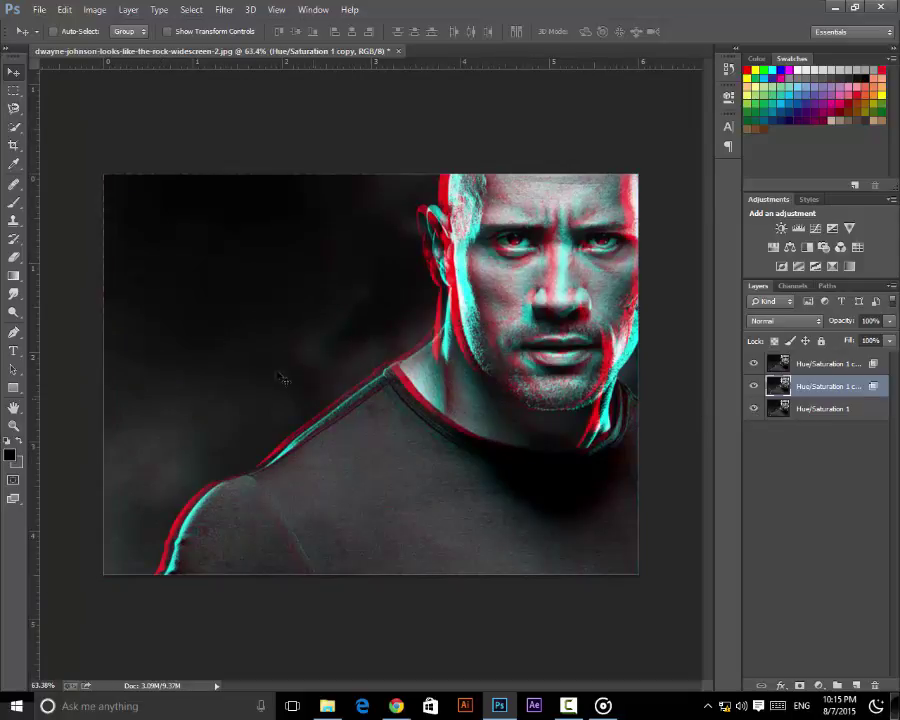